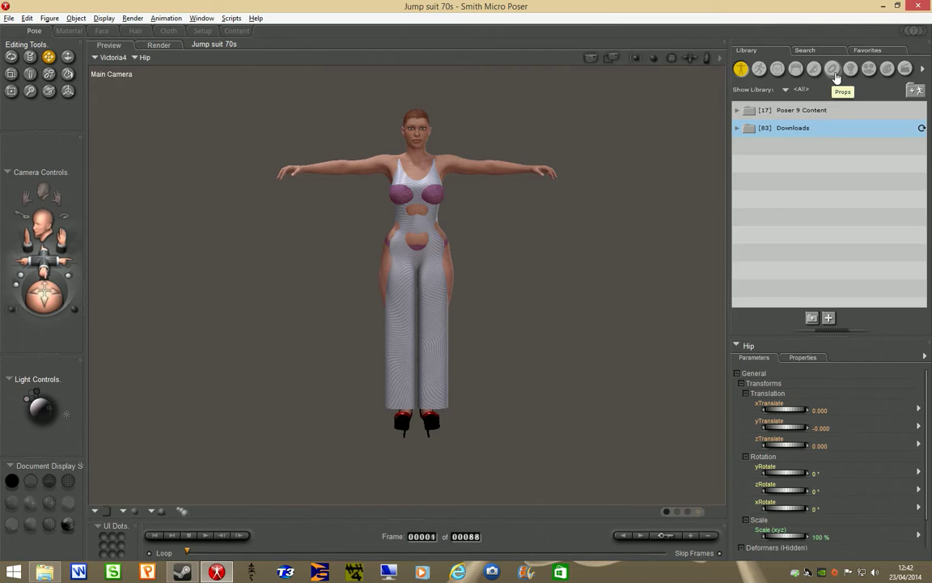
# Add the 'one sided square' prop from Poser 9 Content > Primitives to the Victoria4 scene
pyautogui.click(834, 71)
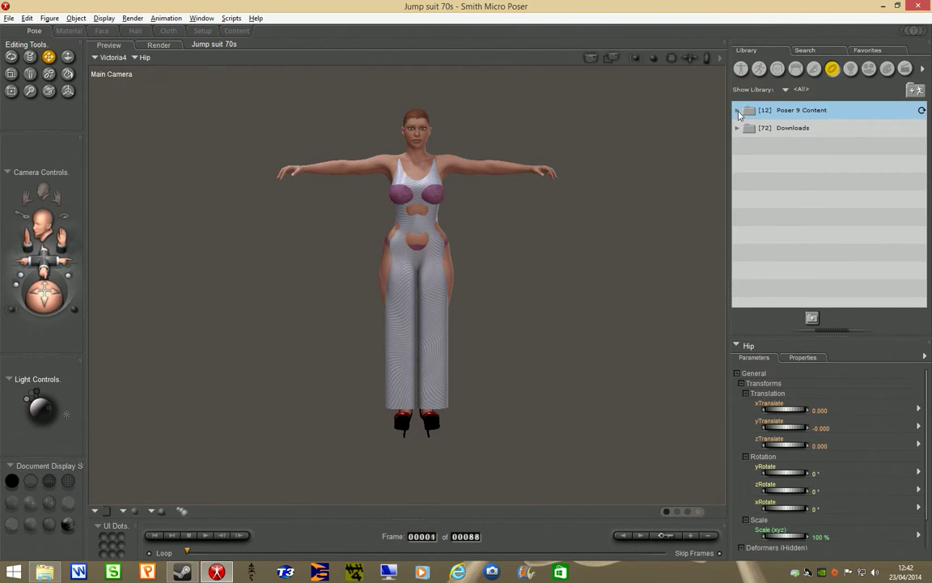
pyautogui.click(737, 111)
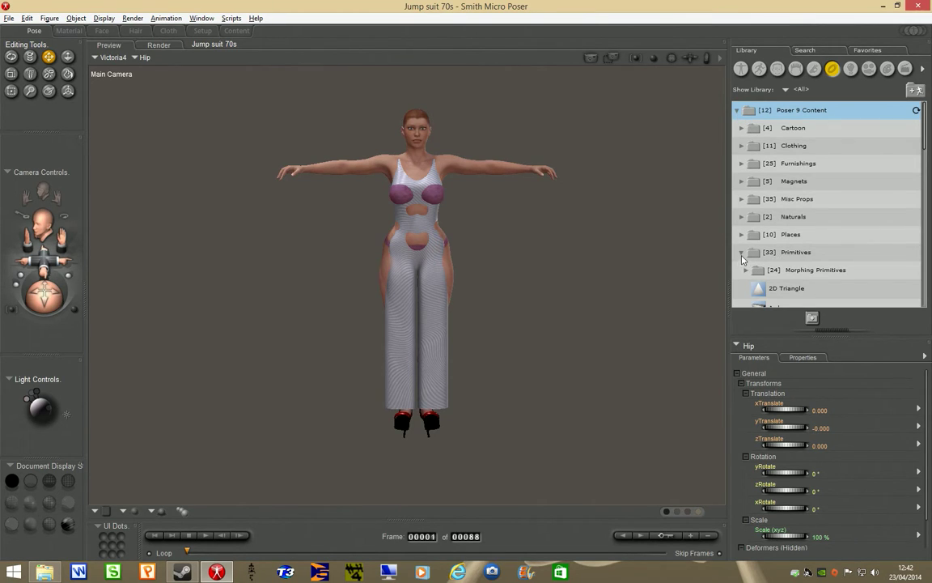
pyautogui.click(782, 255)
pyautogui.moveTo(928, 129); pyautogui.dragTo(929, 229)
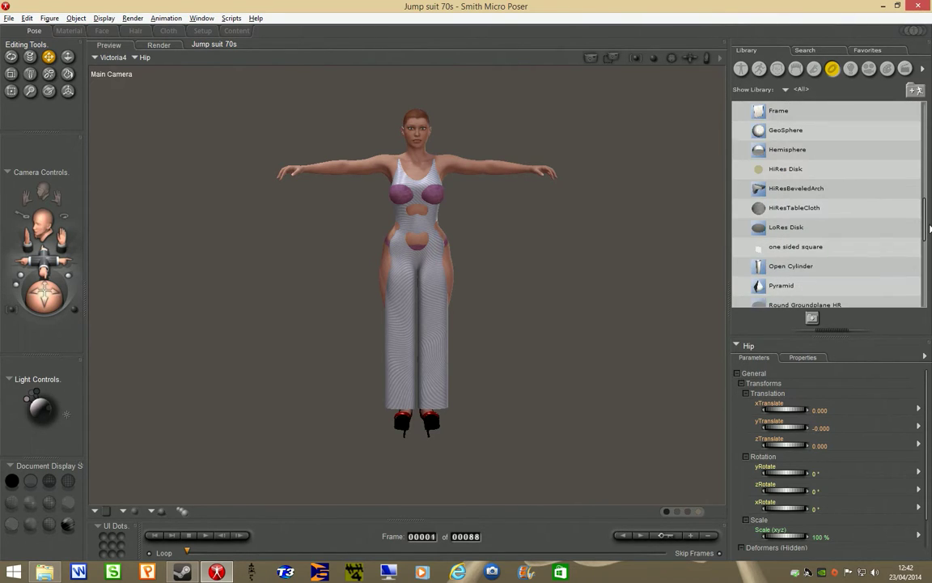
pyautogui.click(797, 248)
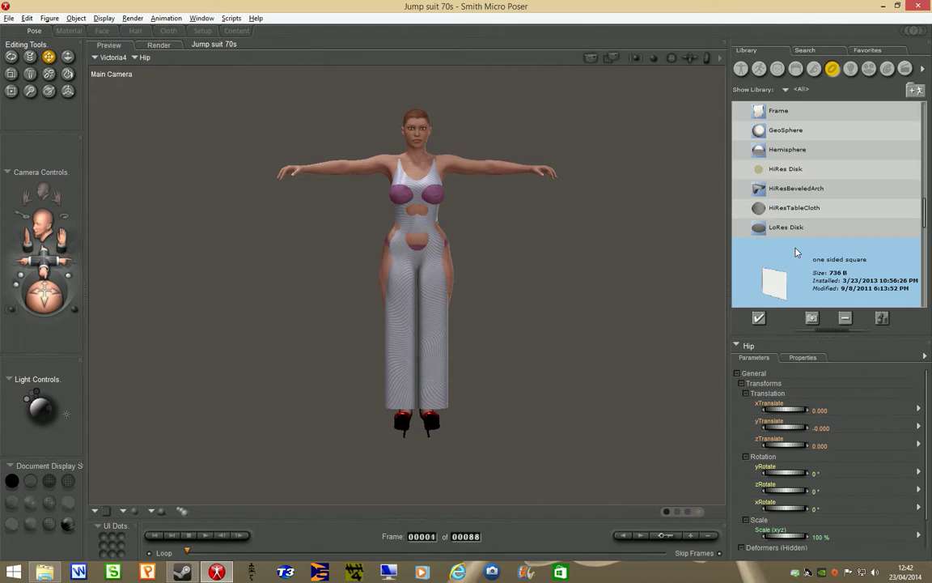
pyautogui.scroll(-2, 837, 188)
pyautogui.scroll(-1, 836, 194)
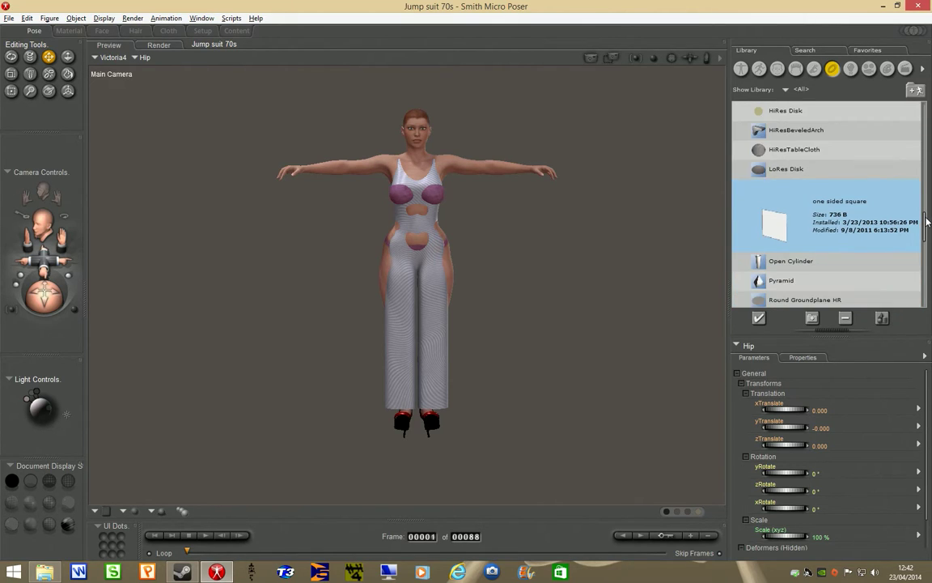
pyautogui.doubleClick(775, 225)
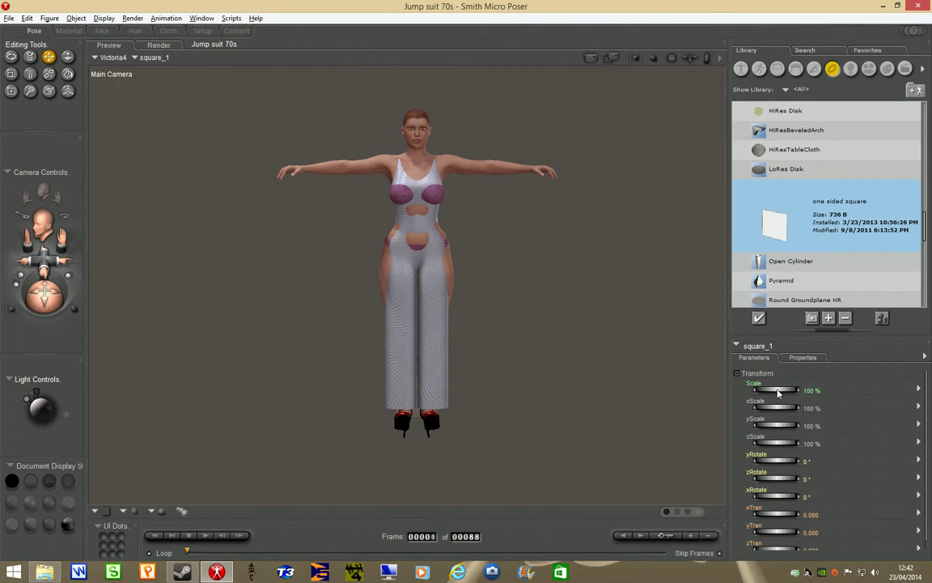
# Scale square_1 up to 777% so it becomes a large backdrop panel
pyautogui.moveTo(777, 393); pyautogui.dragTo(817, 392)
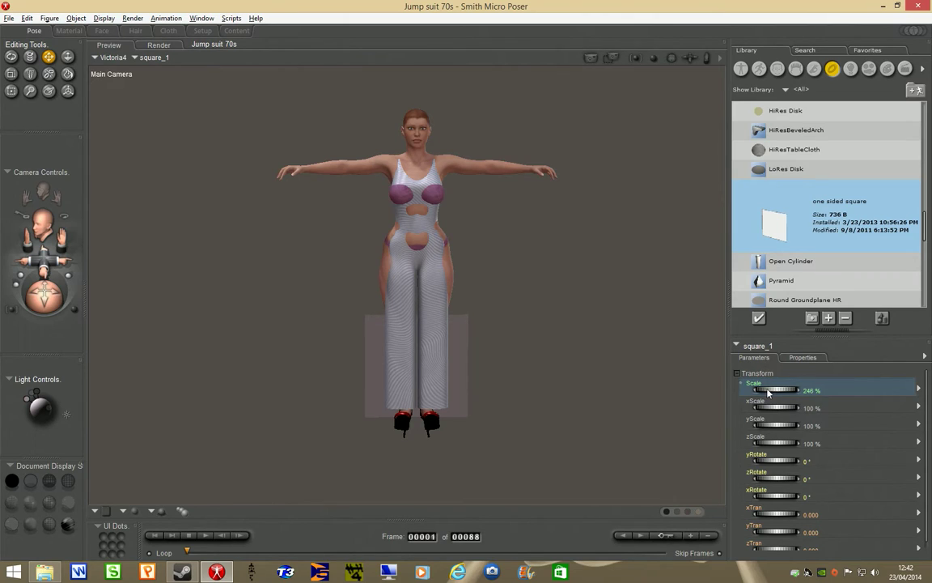
pyautogui.moveTo(818, 390); pyautogui.dragTo(931, 390)
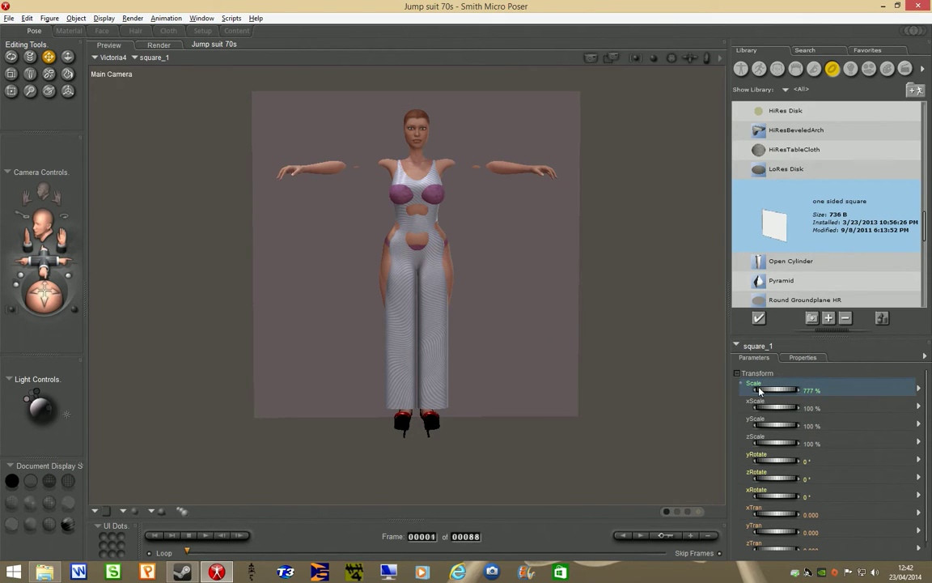
pyautogui.scroll(-1, 923, 422)
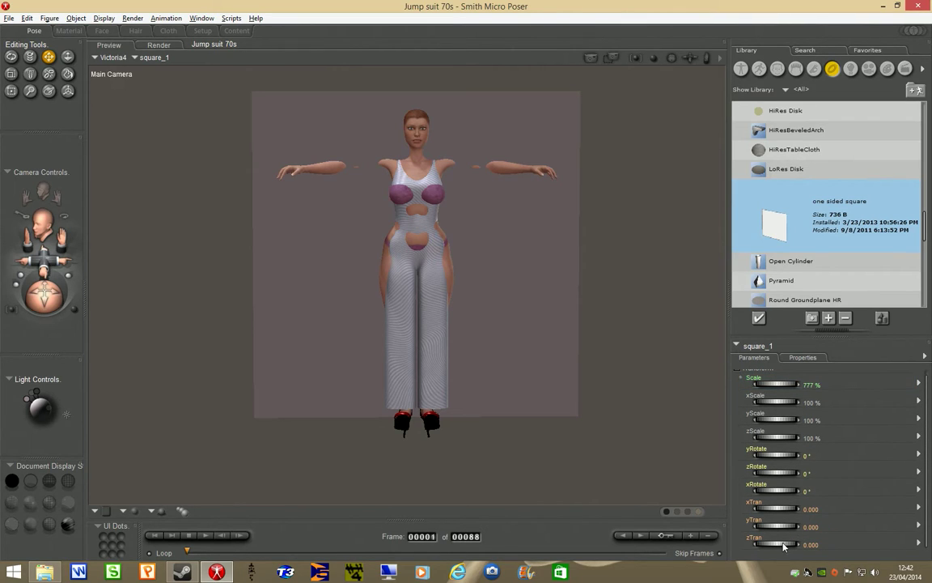
# Adjust square_1's y, z and x rotations, ending at xRotate 2° and zTran -2.391
pyautogui.moveTo(800, 539); pyautogui.dragTo(785, 539)
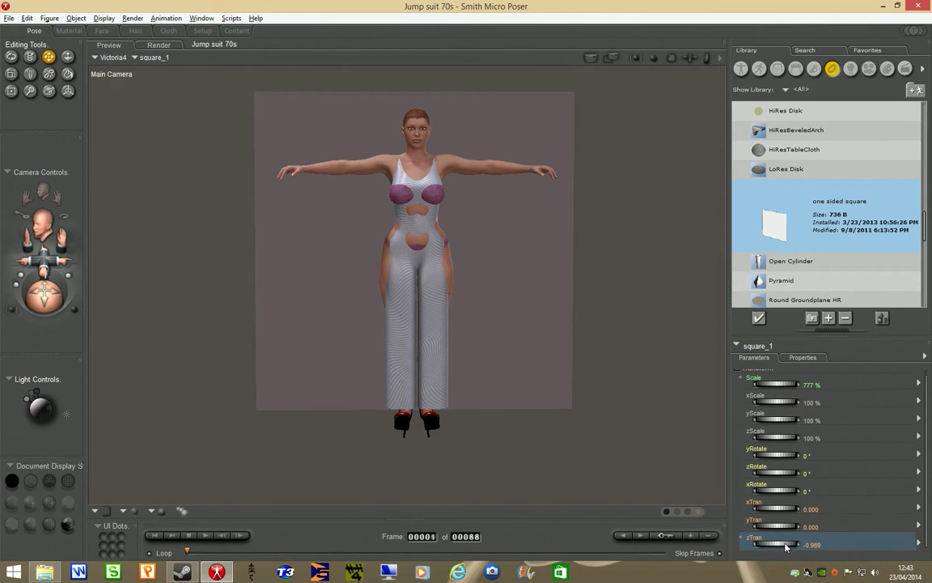
pyautogui.click(775, 454)
pyautogui.moveTo(776, 454)
pyautogui.mouseDown()
pyautogui.moveTo(783, 454)
pyautogui.moveTo(775, 454)
pyautogui.mouseUp()
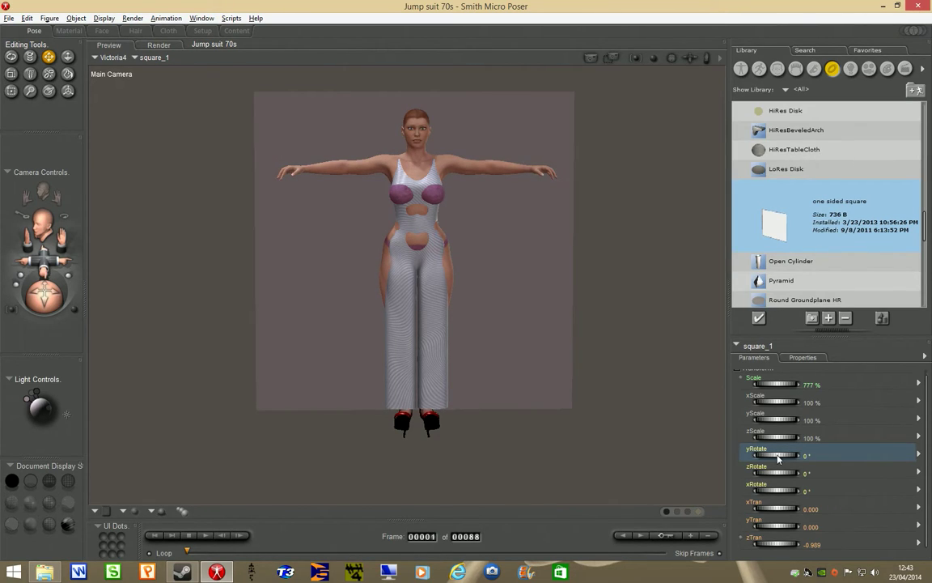
pyautogui.moveTo(780, 475); pyautogui.dragTo(778, 475)
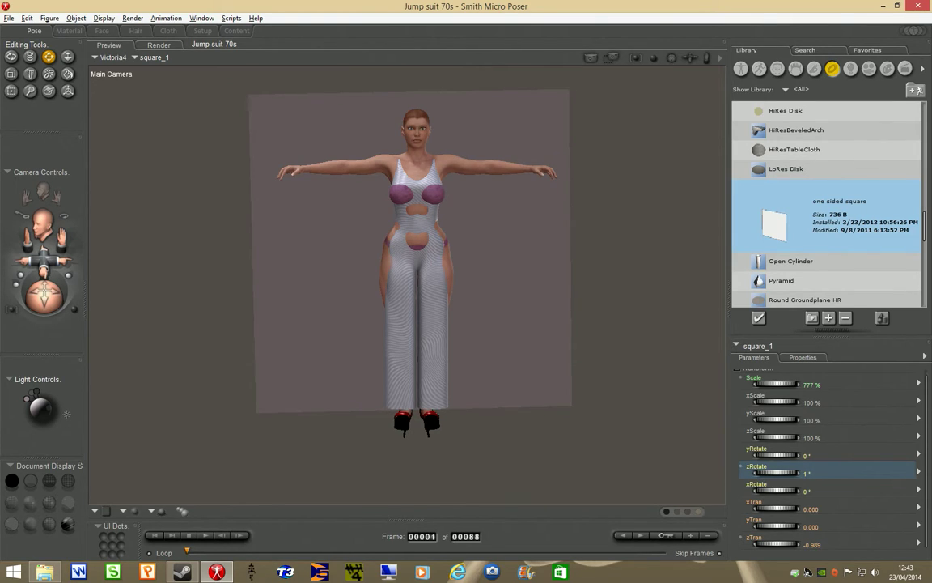
pyautogui.moveTo(778, 475); pyautogui.dragTo(777, 475)
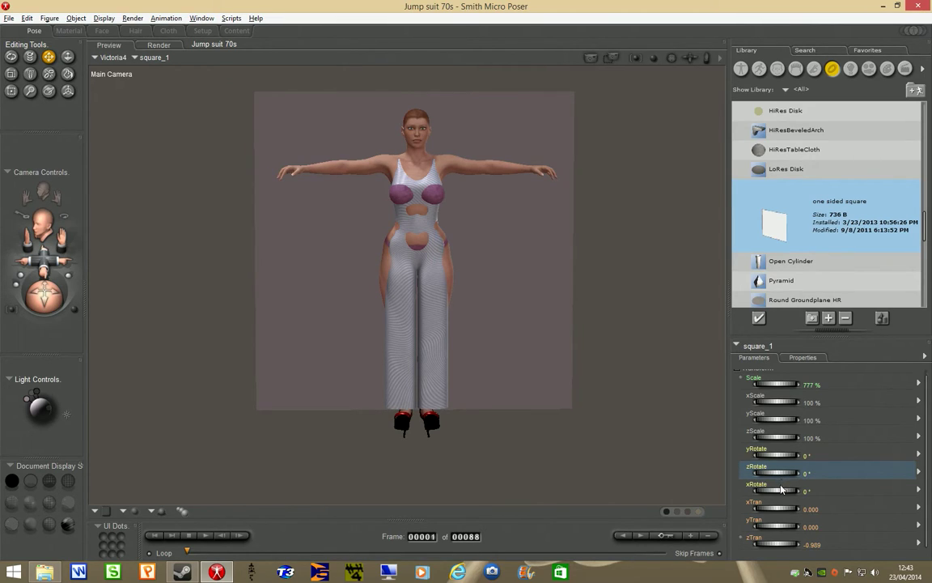
pyautogui.moveTo(781, 490); pyautogui.dragTo(781, 491)
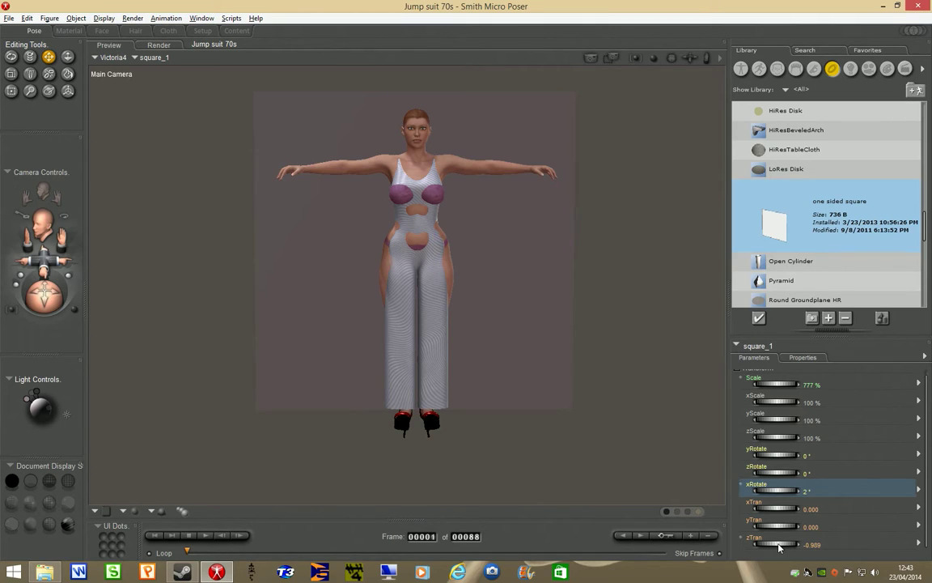
pyautogui.moveTo(778, 547); pyautogui.dragTo(766, 542)
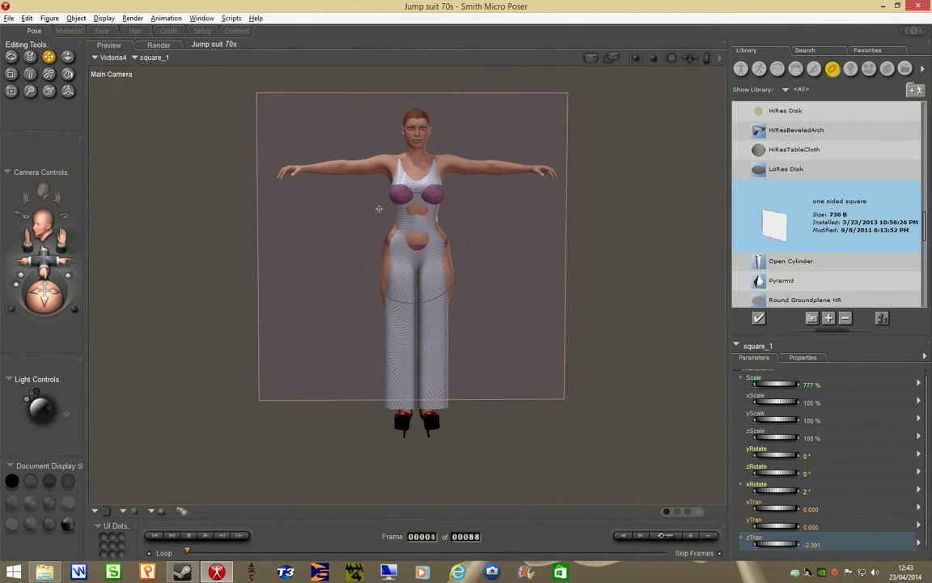
# Show square_1's PoserSurface shader in the Material room's Advanced view and open Reflection_Color's node options
pyautogui.click(72, 33)
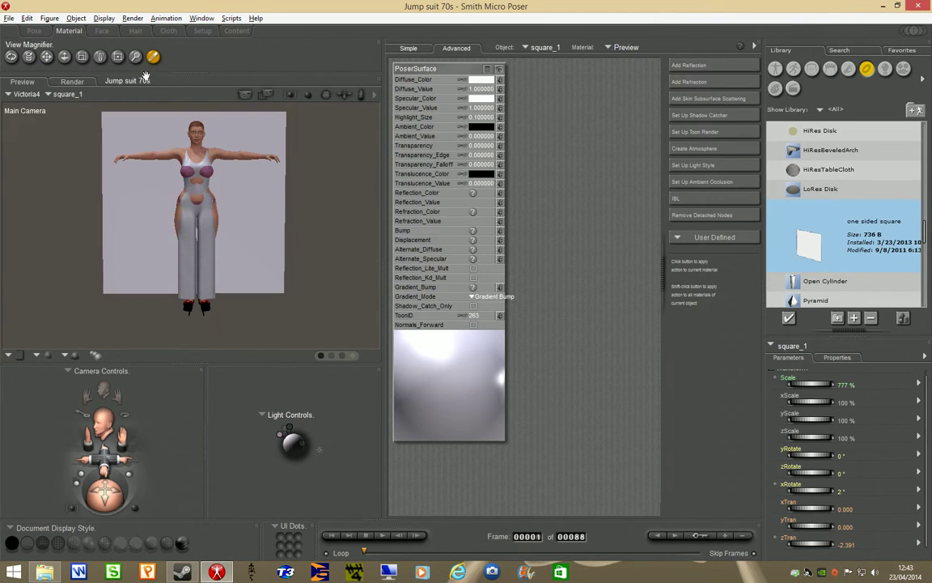
pyautogui.click(407, 49)
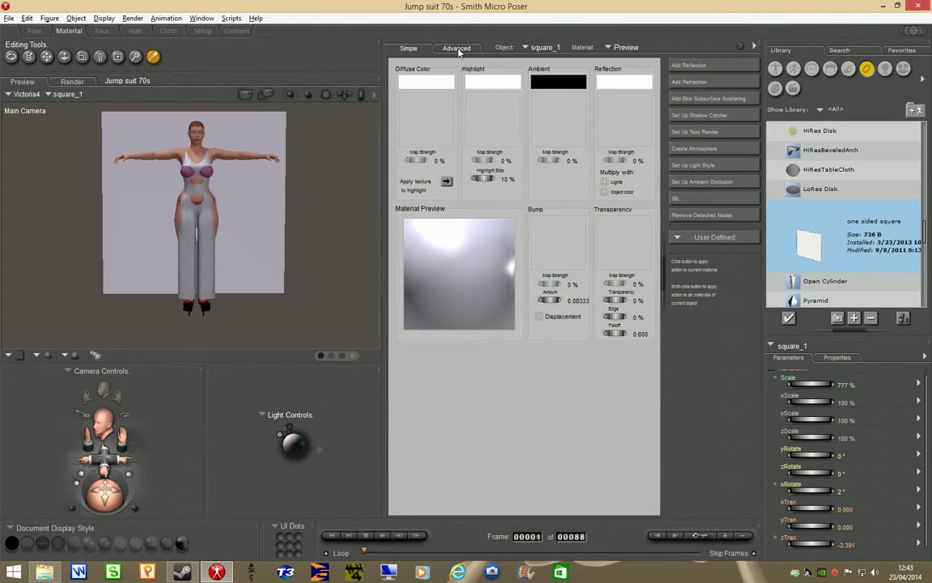
pyautogui.click(462, 51)
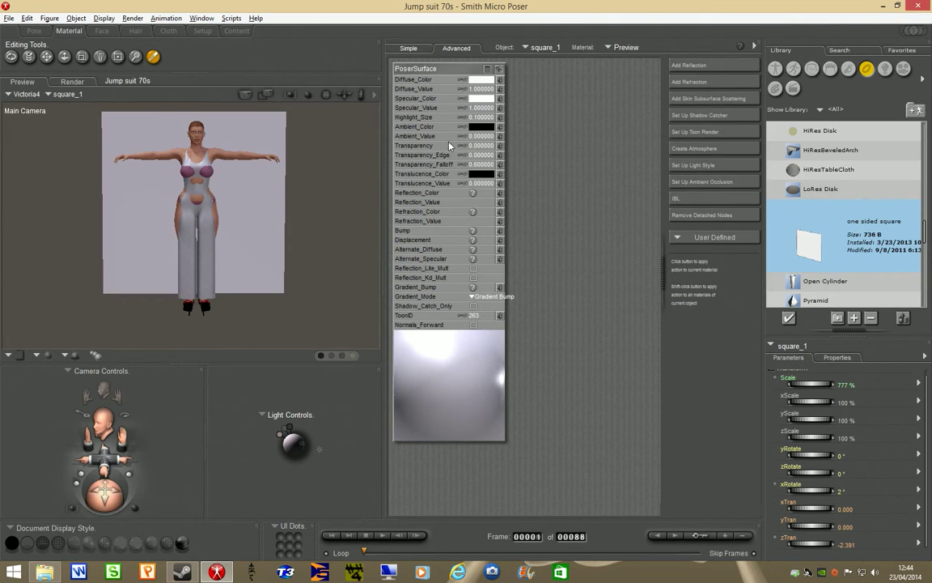
pyautogui.click(504, 194)
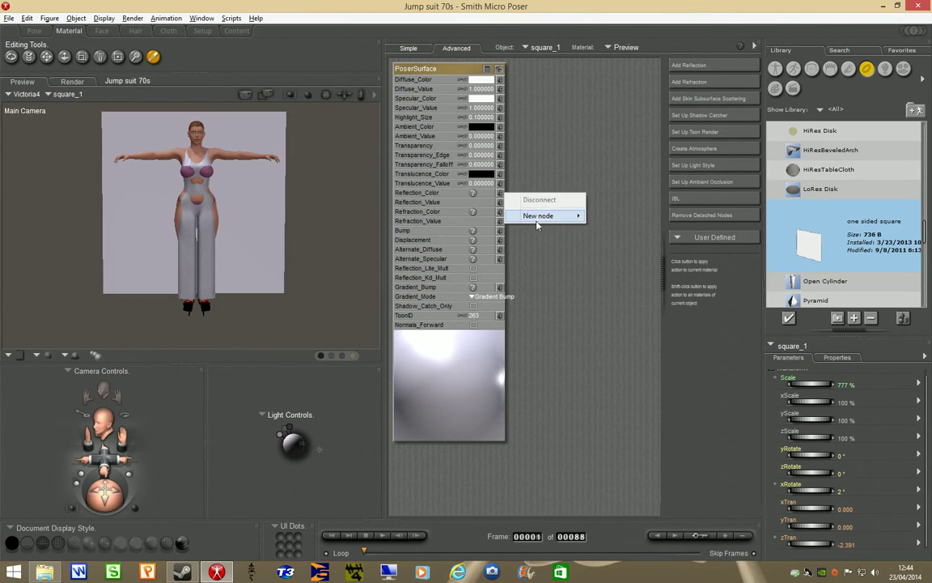
pyautogui.moveTo(541, 216)
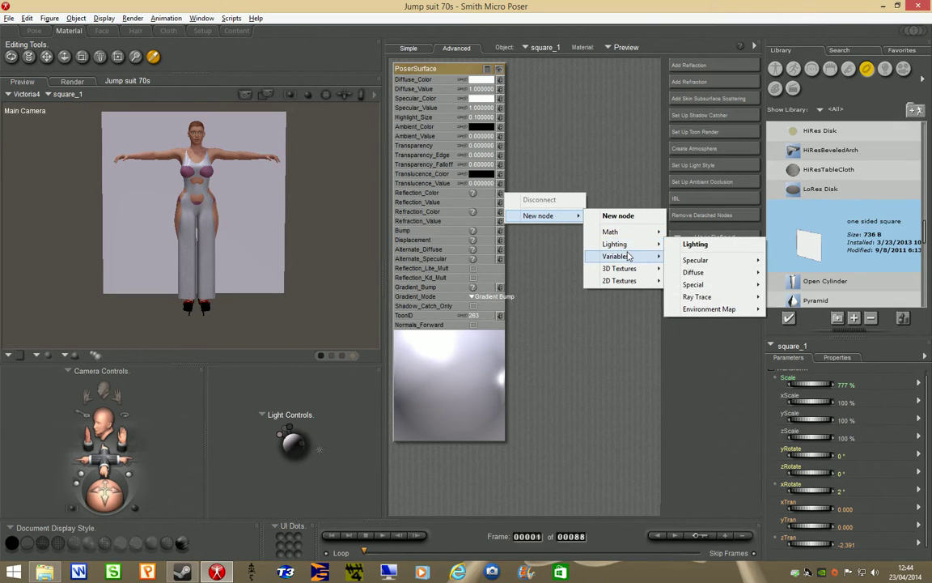
pyautogui.moveTo(615, 243)
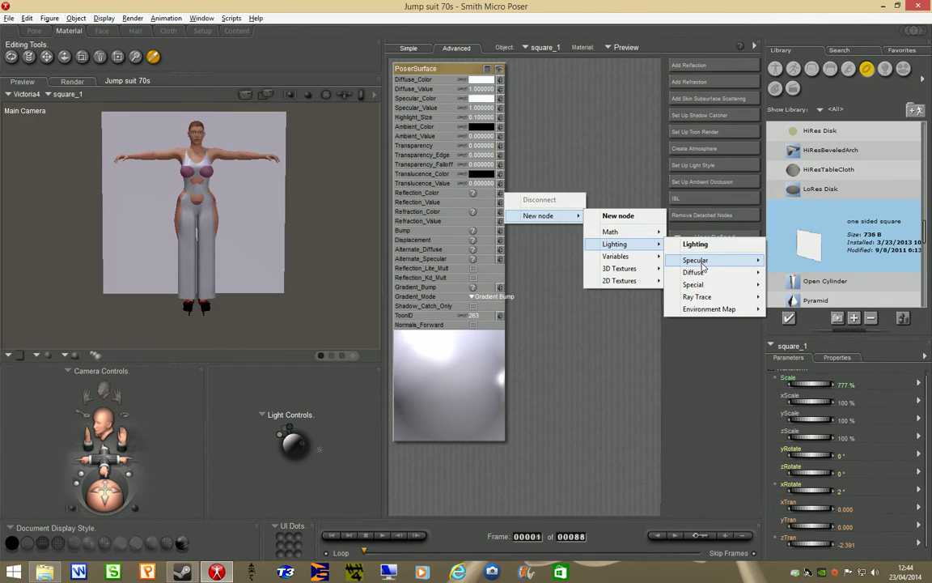
pyautogui.moveTo(698, 297)
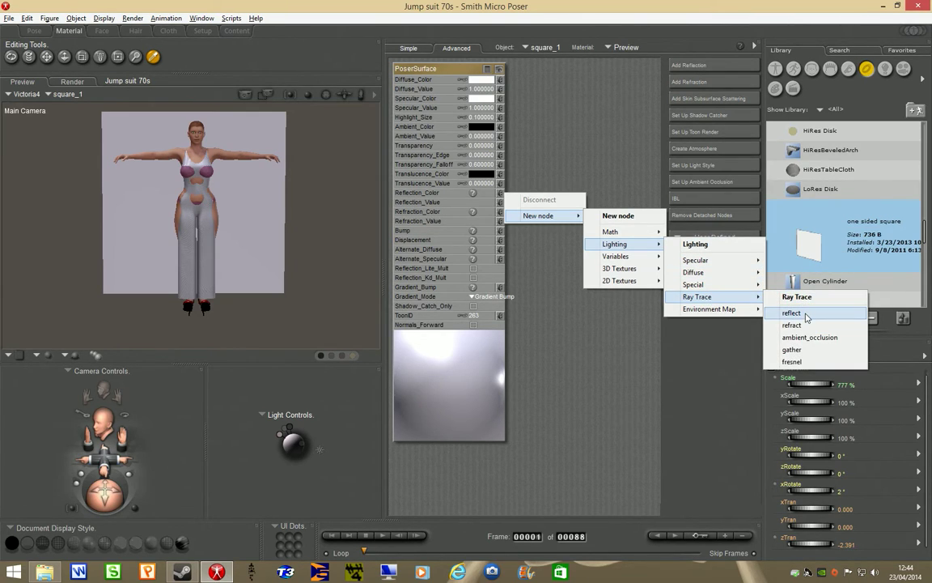
# Attach a Reflect node to Reflection_Color and set its Background colour to white
pyautogui.click(792, 313)
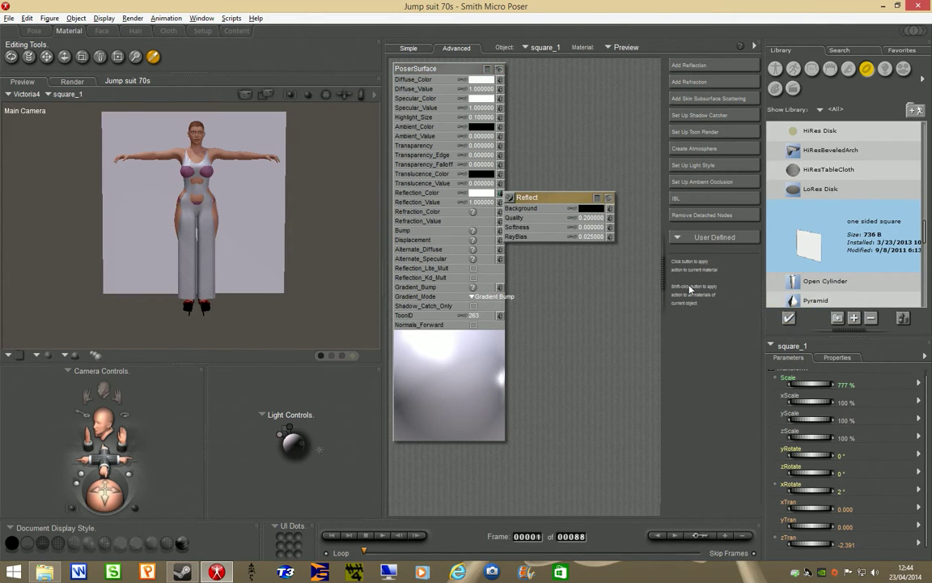
pyautogui.moveTo(560, 200); pyautogui.dragTo(583, 195)
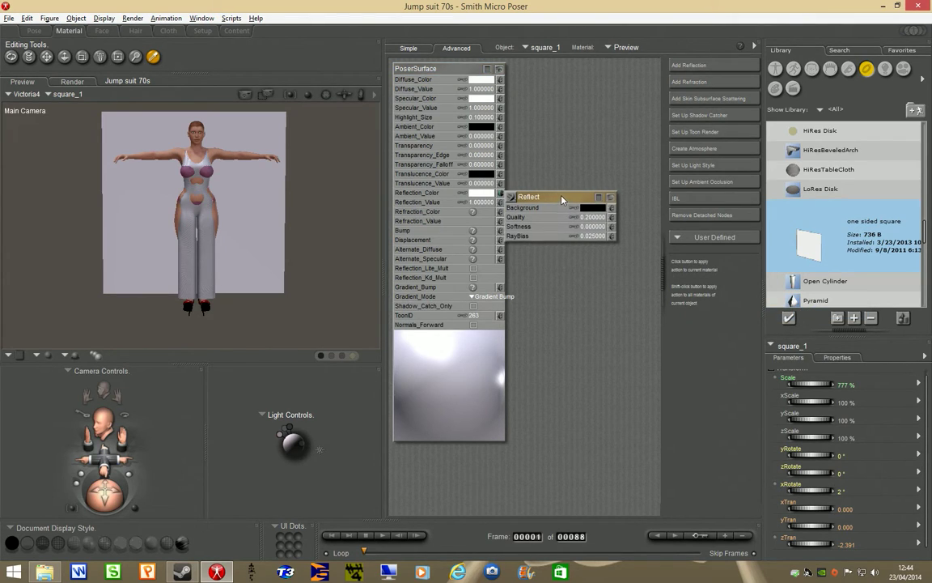
pyautogui.click(612, 204)
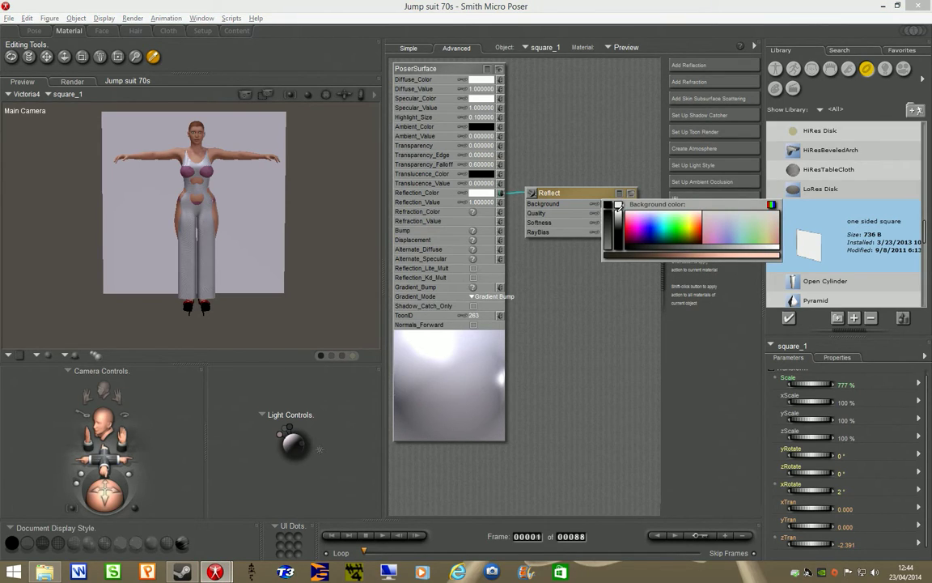
pyautogui.click(619, 207)
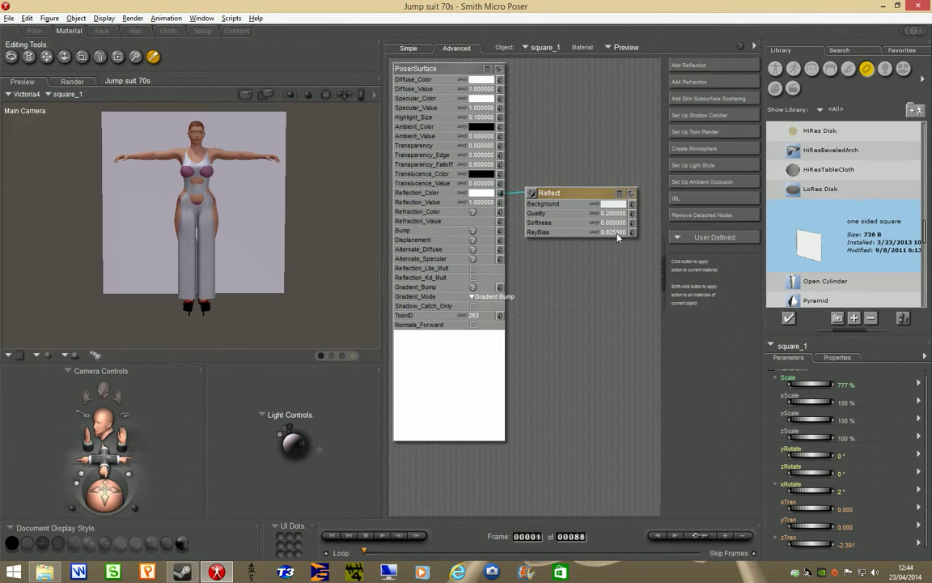
# Set the Reflect node's RayBias to 0.002907
pyautogui.click(616, 235)
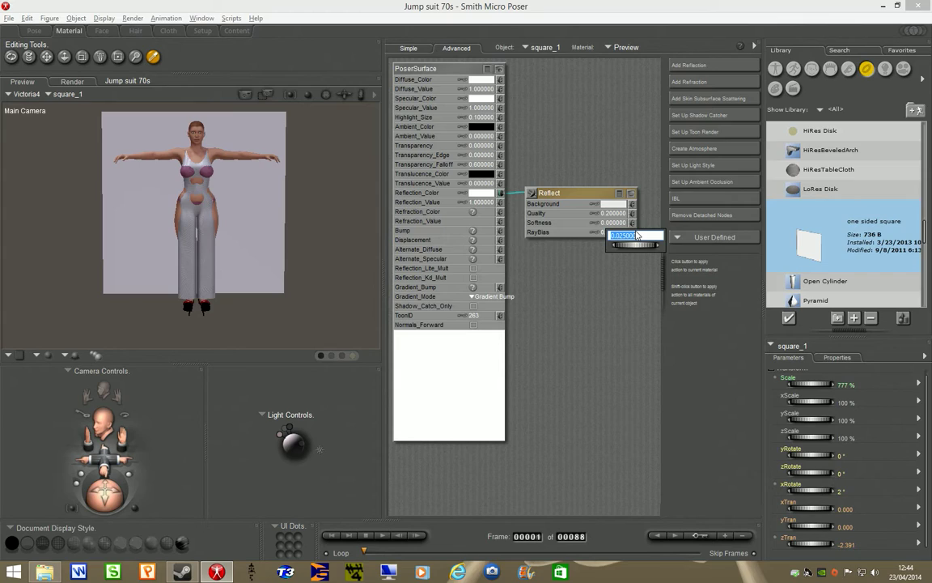
pyautogui.write('0.')
pyautogui.write('002')
pyautogui.write('907')
pyautogui.press('Return')
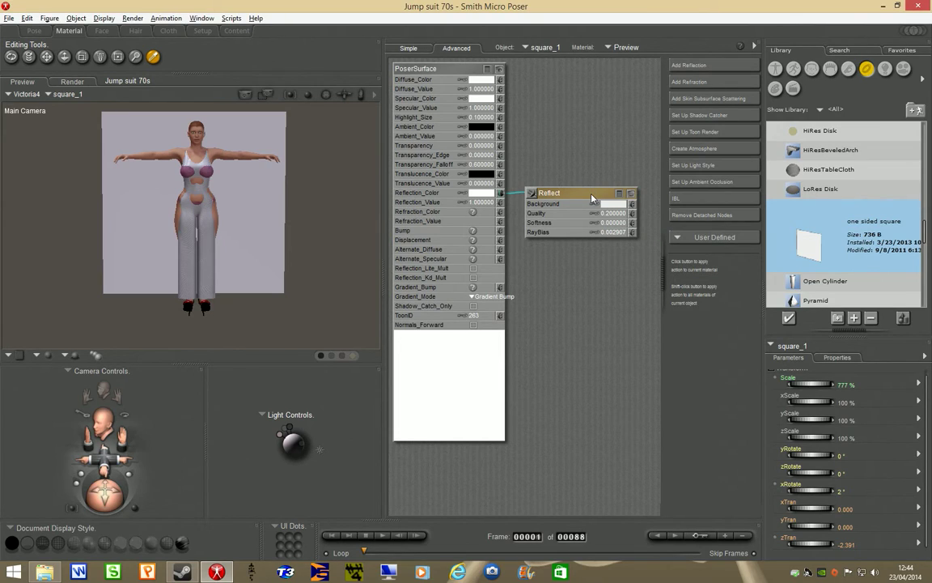
pyautogui.click(482, 82)
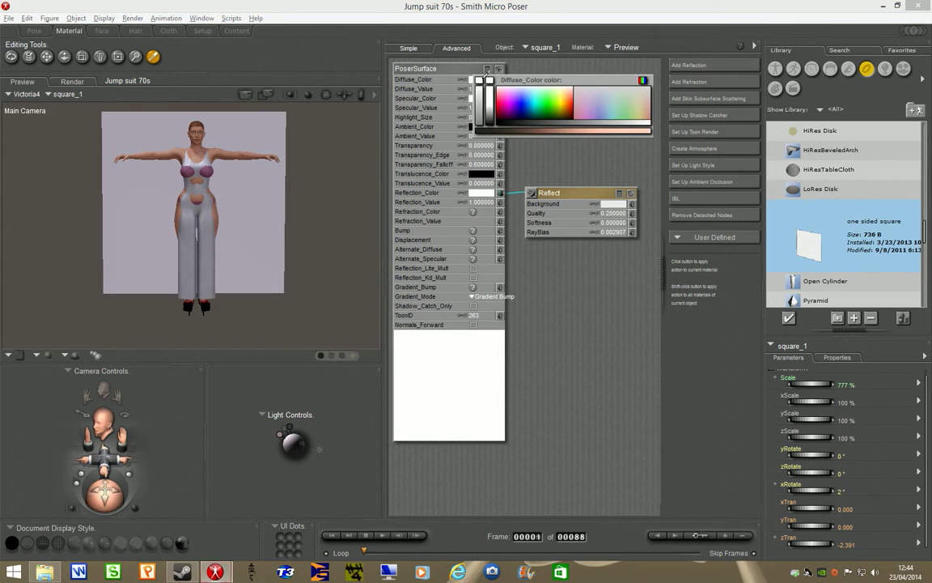
# Make square_1's Diffuse_Color and Specular_Color black, with Diffuse_Value and Specular_Value 0
pyautogui.click(500, 120)
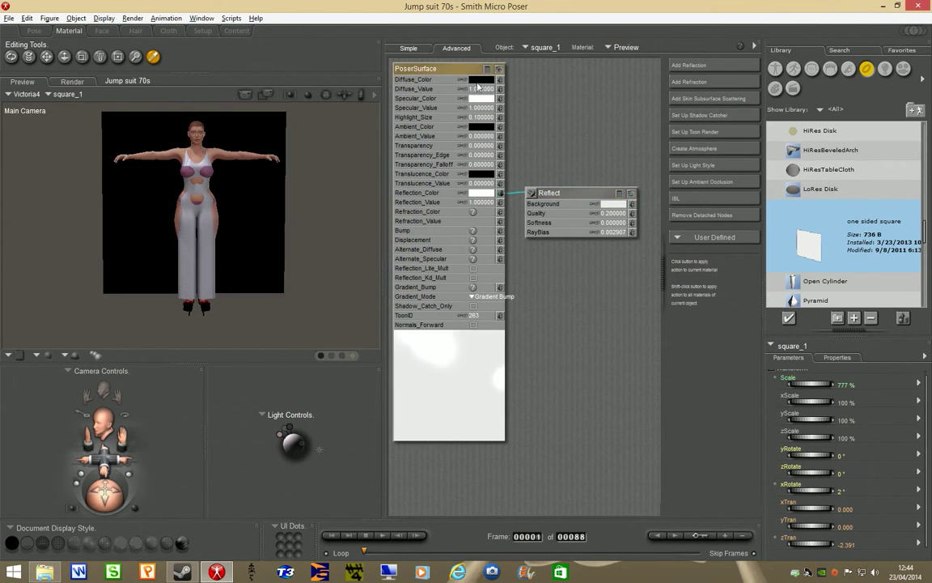
pyautogui.click(478, 90)
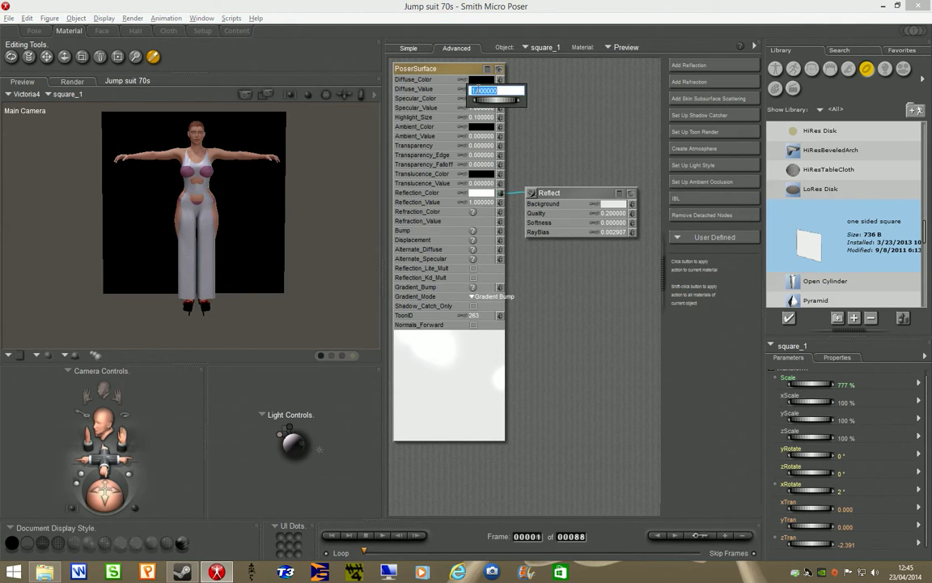
pyautogui.write('0')
pyautogui.press('Return')
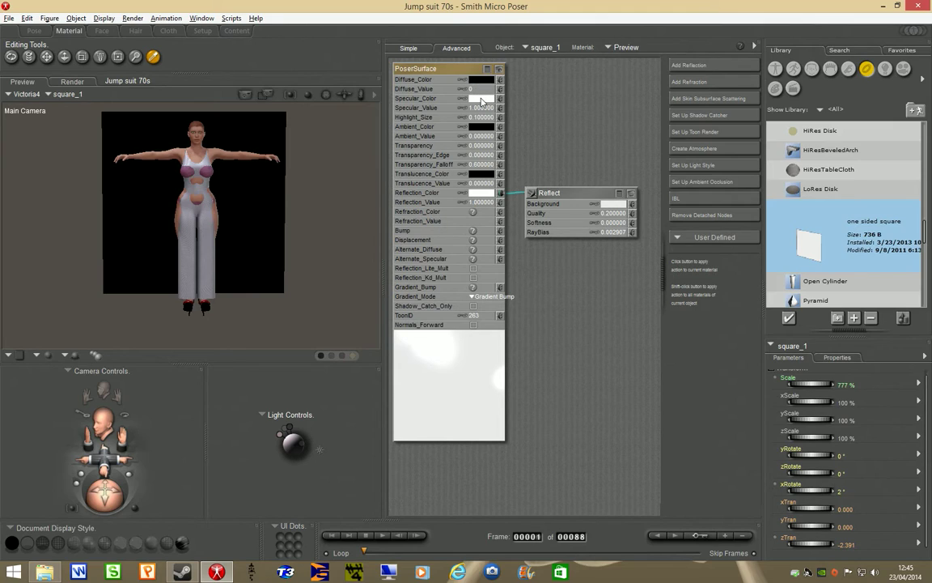
pyautogui.click(481, 101)
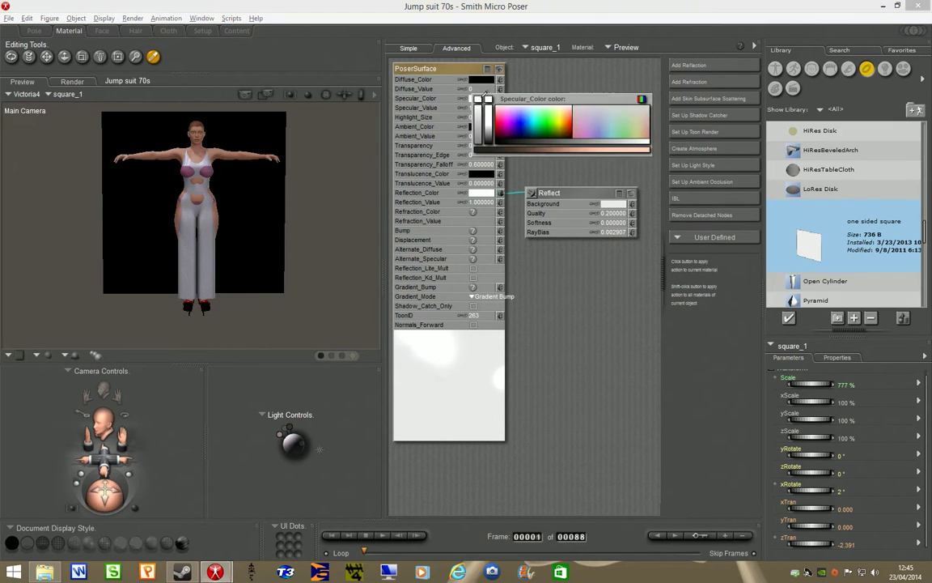
pyautogui.click(502, 139)
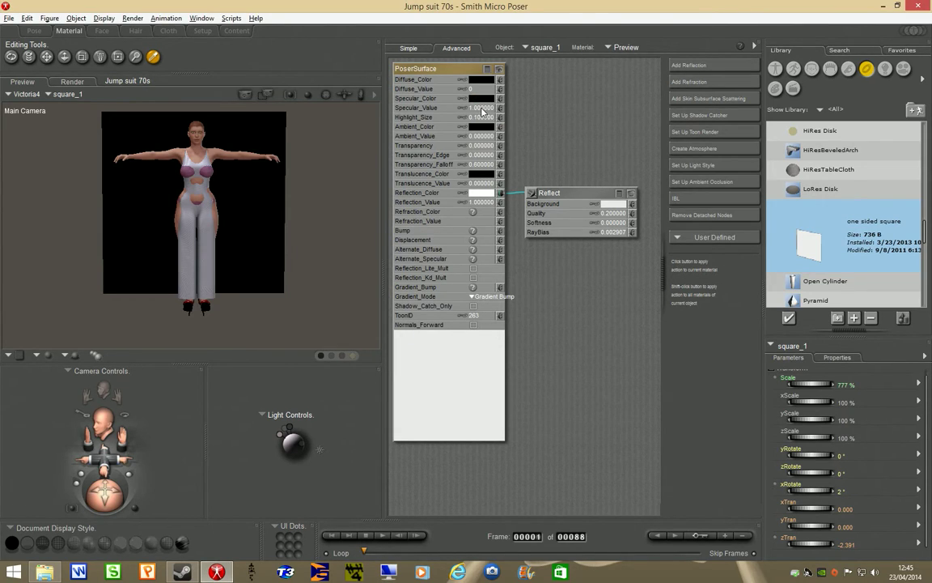
pyautogui.click(481, 109)
pyautogui.write('0')
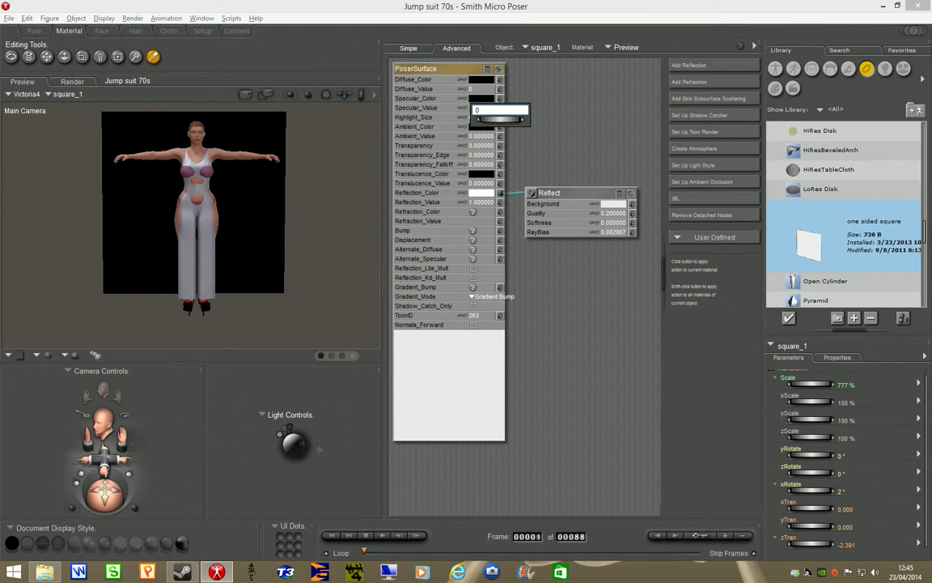
pyautogui.press('Return')
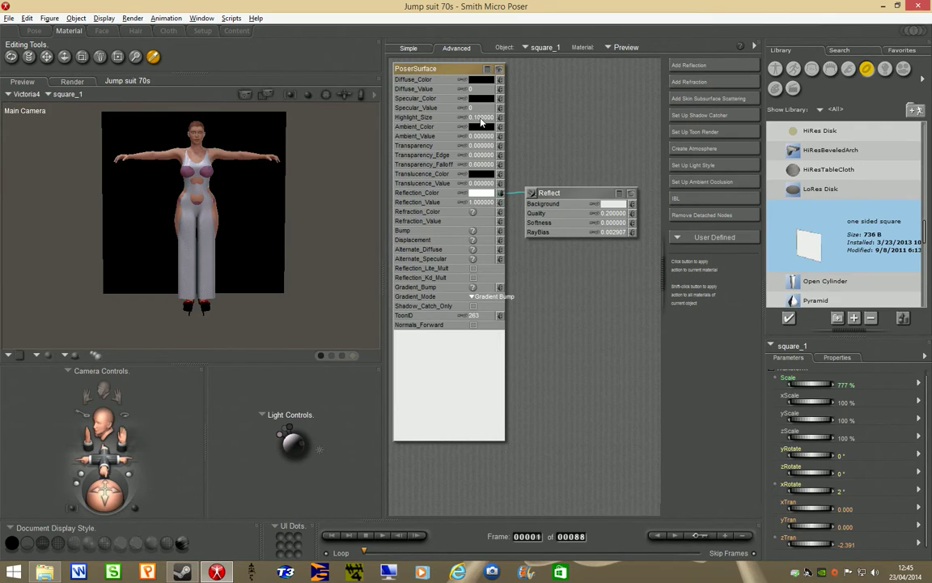
# Set Highlight_Size to 0.05 and return to the Pose room
pyautogui.click(481, 119)
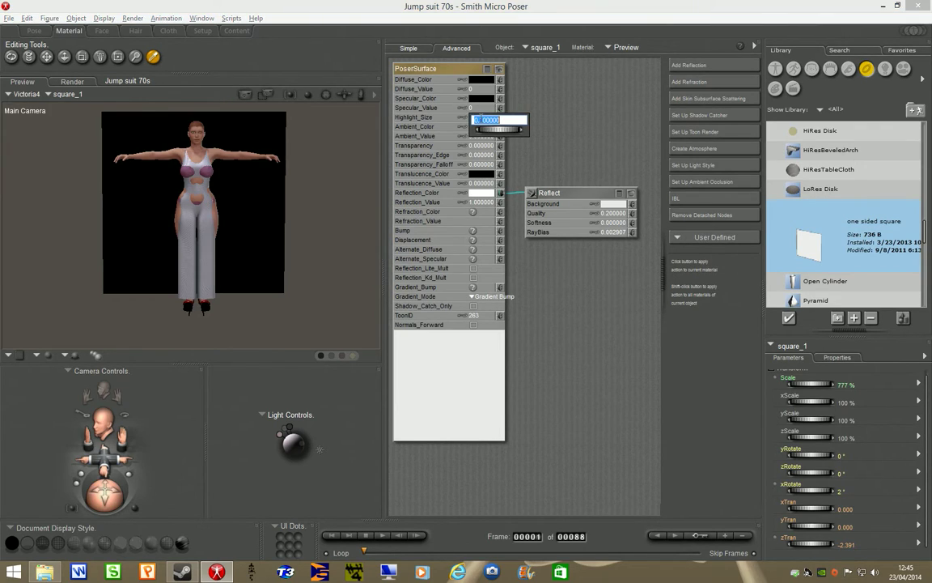
pyautogui.click(484, 119)
pyautogui.press('BackSpace')
pyautogui.write('5')
pyautogui.write('0.1')
pyautogui.click(458, 67)
pyautogui.hotkey('ctrl', 'z')
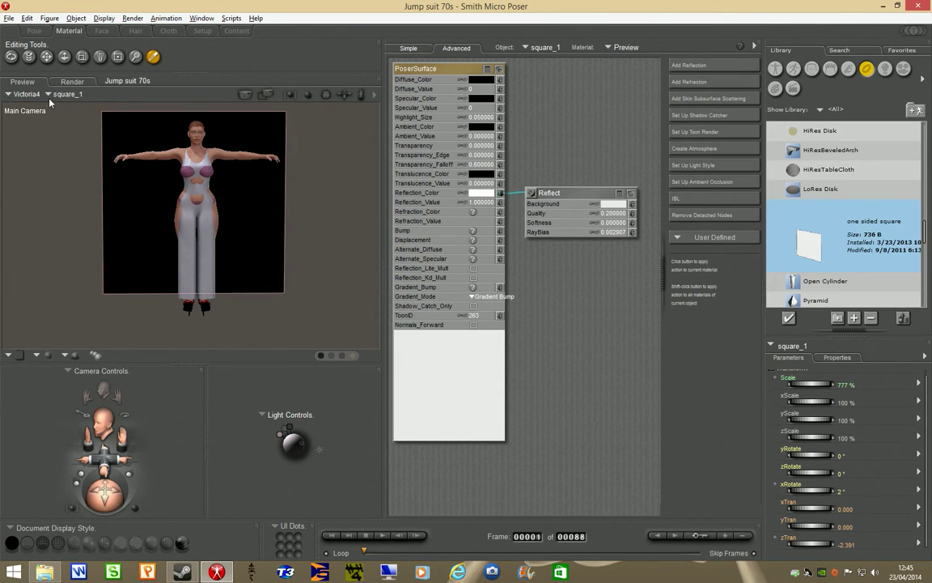
pyautogui.click(34, 30)
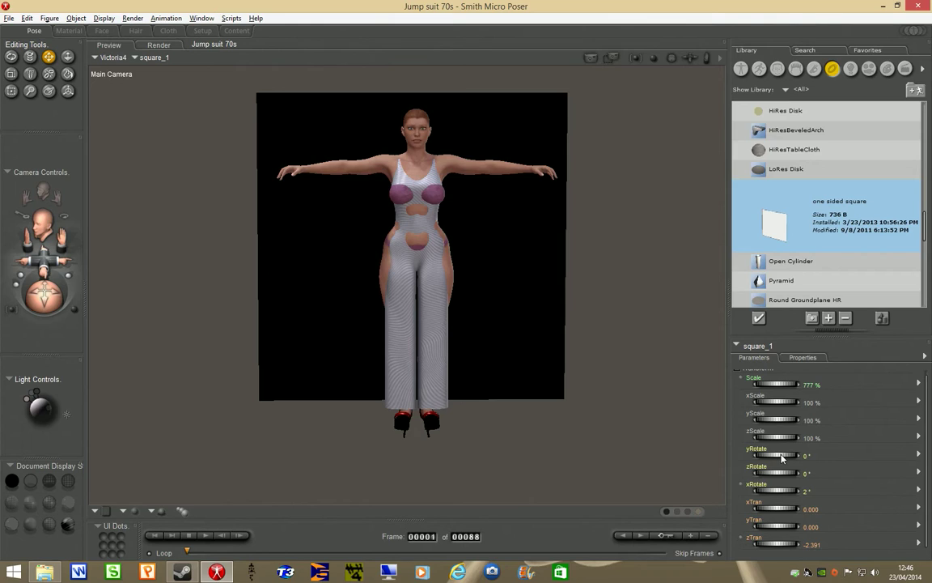
# Turn square_1 33° at xTran -2.021 and zTran -1.178, then bring the camera closer
pyautogui.click(783, 548)
pyautogui.moveTo(776, 543); pyautogui.dragTo(765, 543)
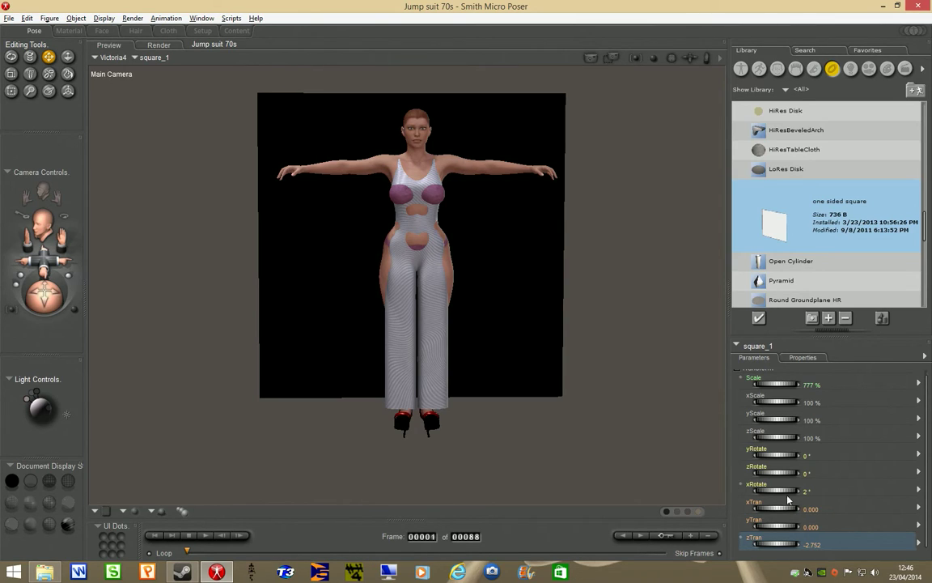
pyautogui.moveTo(776, 489)
pyautogui.mouseDown()
pyautogui.moveTo(764, 490)
pyautogui.moveTo(825, 459)
pyautogui.mouseUp()
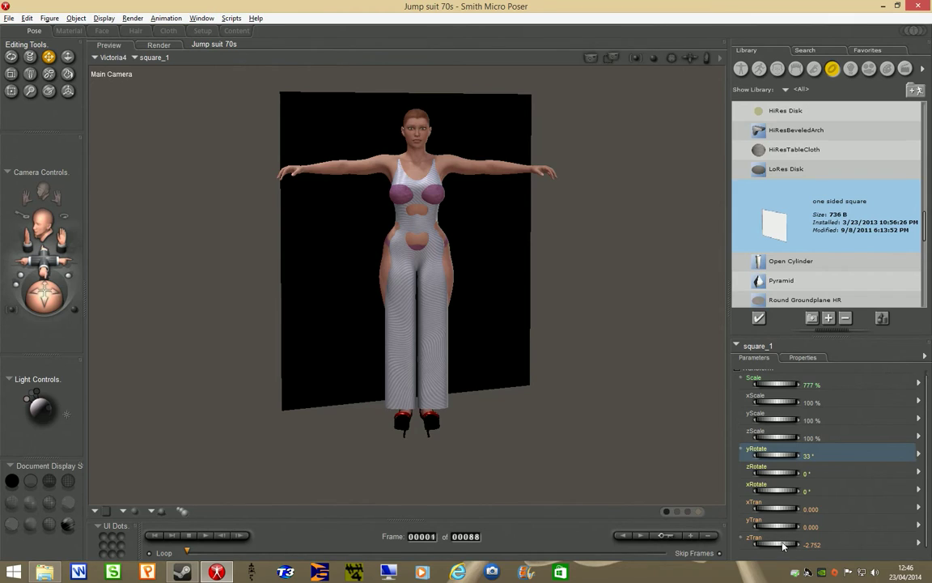
pyautogui.moveTo(781, 510)
pyautogui.mouseDown()
pyautogui.moveTo(737, 509)
pyautogui.moveTo(753, 508)
pyautogui.mouseUp()
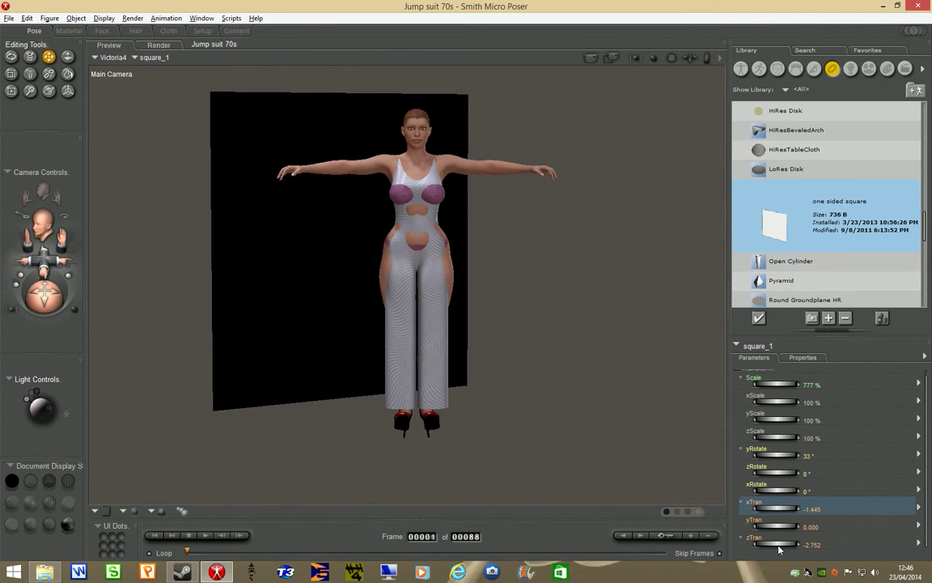
pyautogui.moveTo(777, 544); pyautogui.dragTo(817, 544)
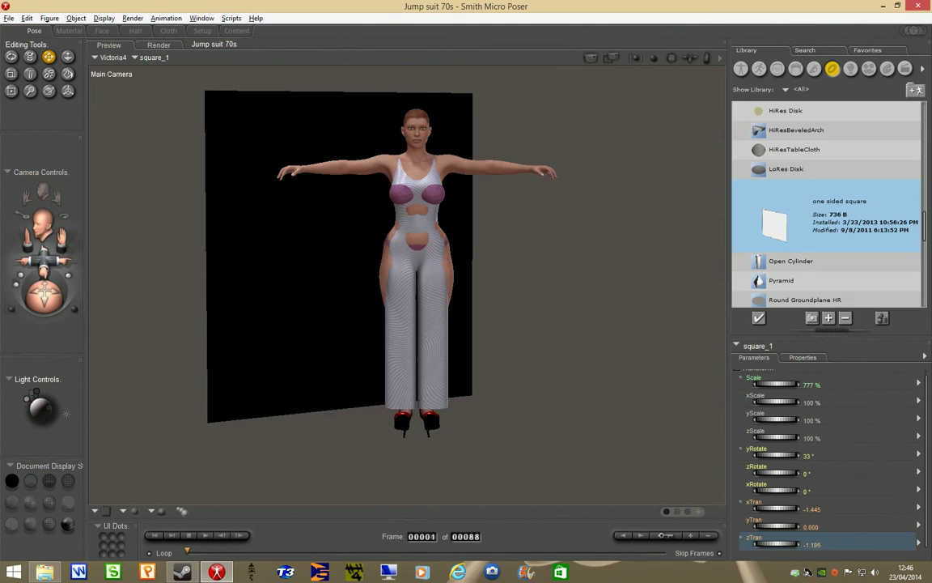
pyautogui.moveTo(775, 508)
pyautogui.mouseDown()
pyautogui.moveTo(741, 508)
pyautogui.moveTo(748, 508)
pyautogui.mouseUp()
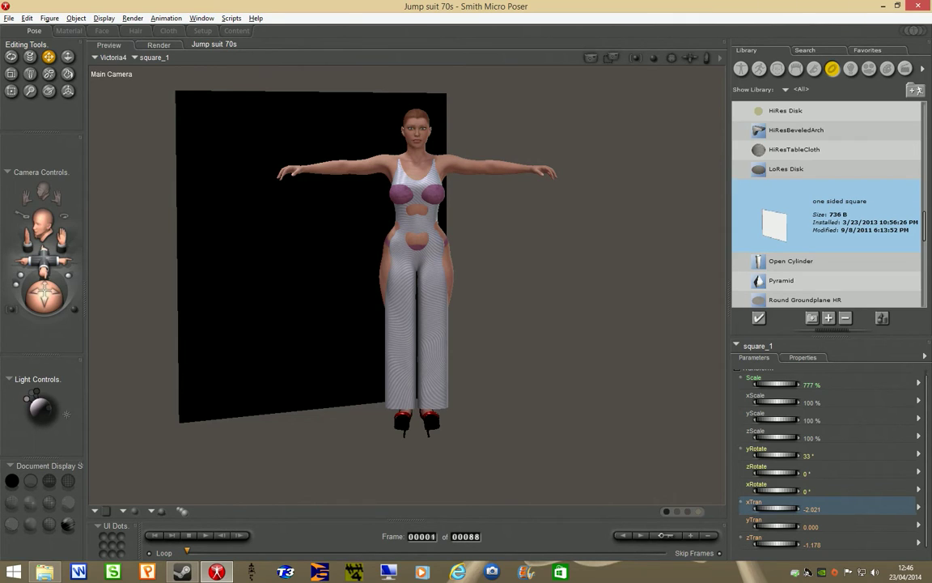
pyautogui.moveTo(51, 297); pyautogui.dragTo(44, 293)
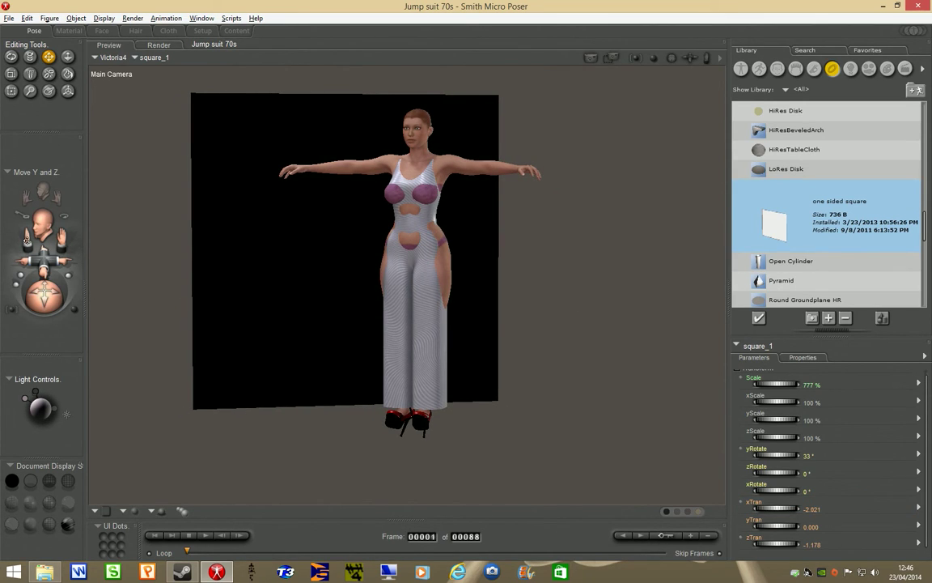
pyautogui.moveTo(24, 216); pyautogui.dragTo(24, 207)
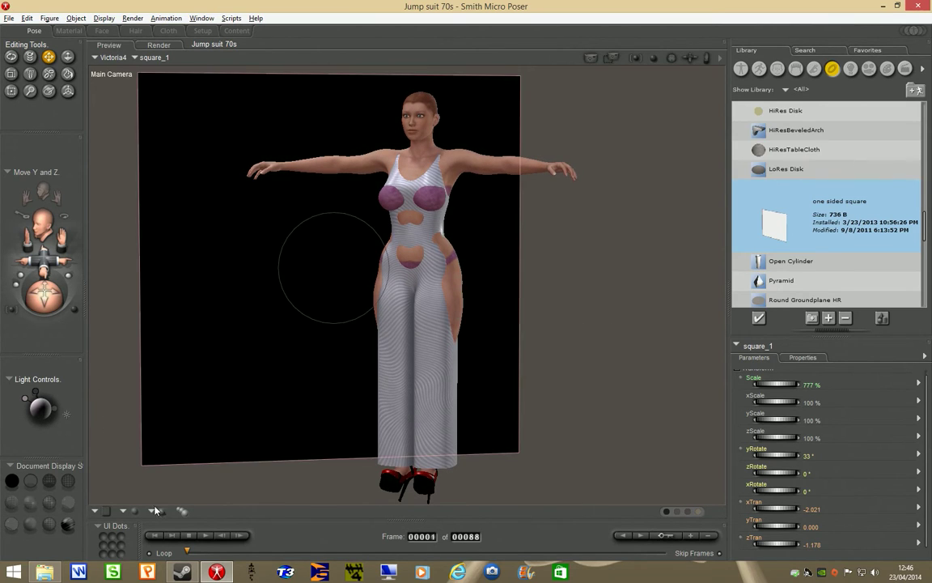
# Scrub the walk animation to frame 29 and pan the camera to recentre the figure
pyautogui.moveTo(187, 552); pyautogui.dragTo(231, 556)
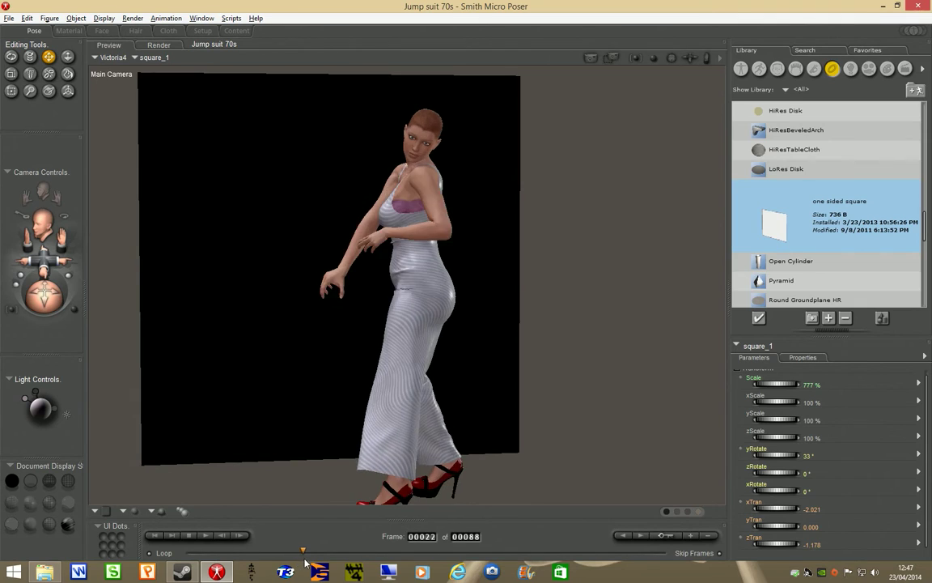
pyautogui.moveTo(231, 557)
pyautogui.mouseDown()
pyautogui.moveTo(358, 575)
pyautogui.moveTo(341, 575)
pyautogui.mouseUp()
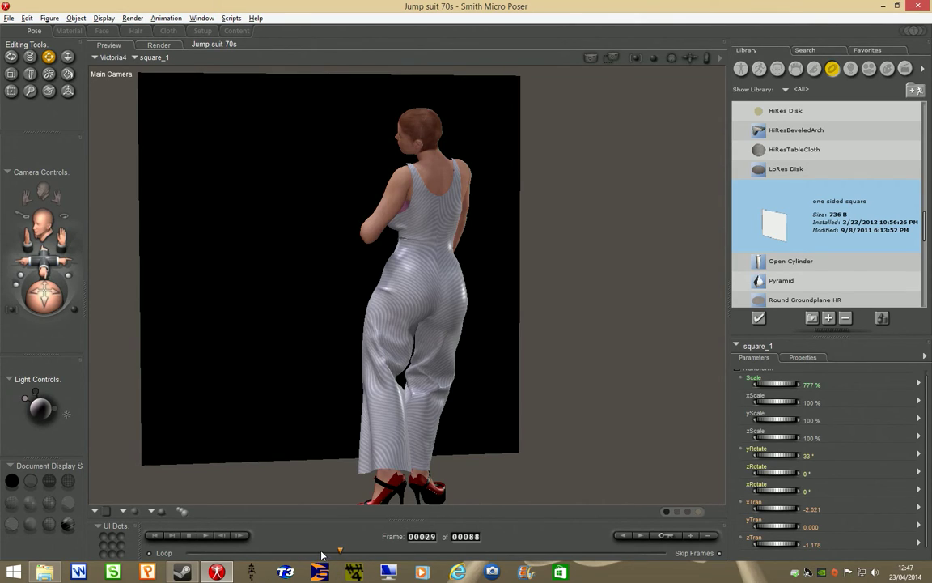
pyautogui.moveTo(53, 217); pyautogui.dragTo(61, 217)
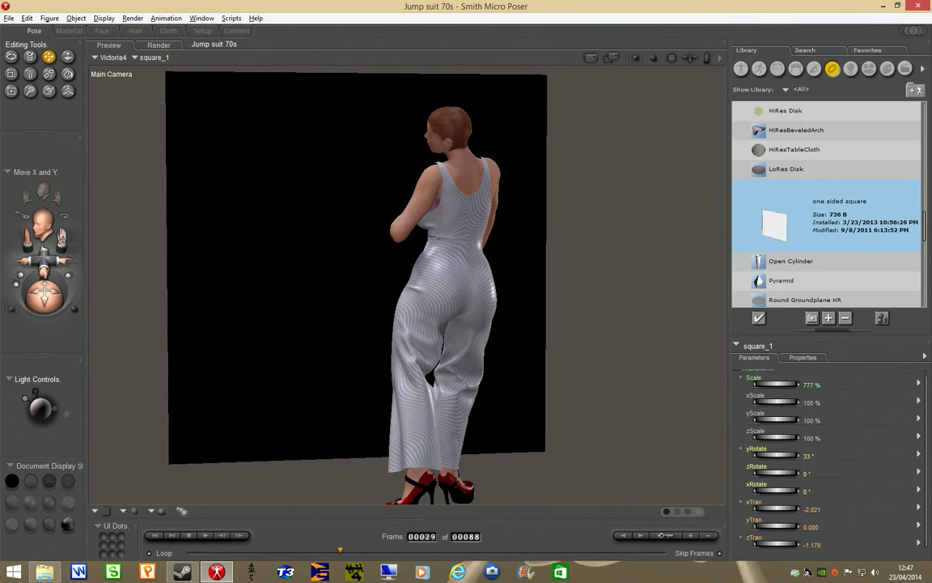
pyautogui.click(591, 61)
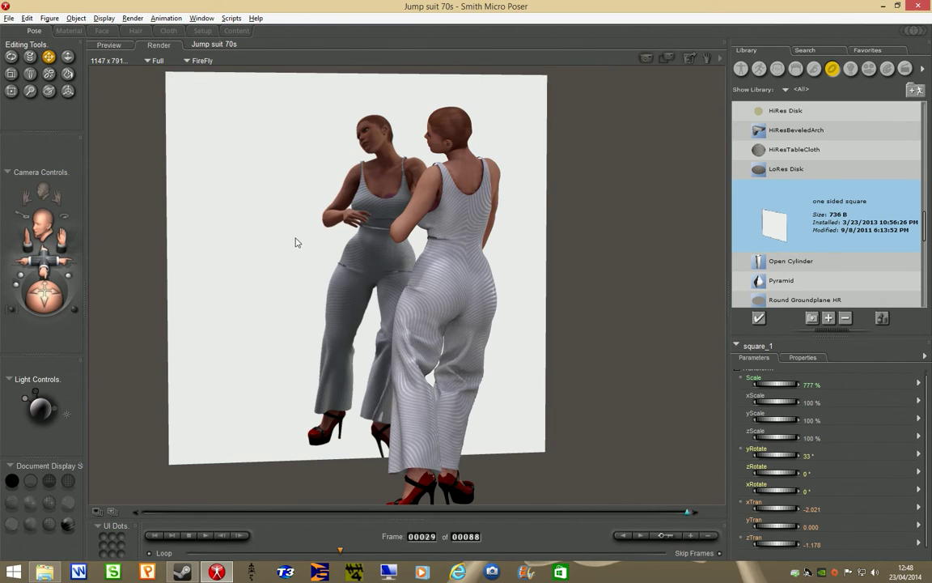
# Return to the live preview after the FireFly render and advance the animation to frame 39
pyautogui.click(117, 46)
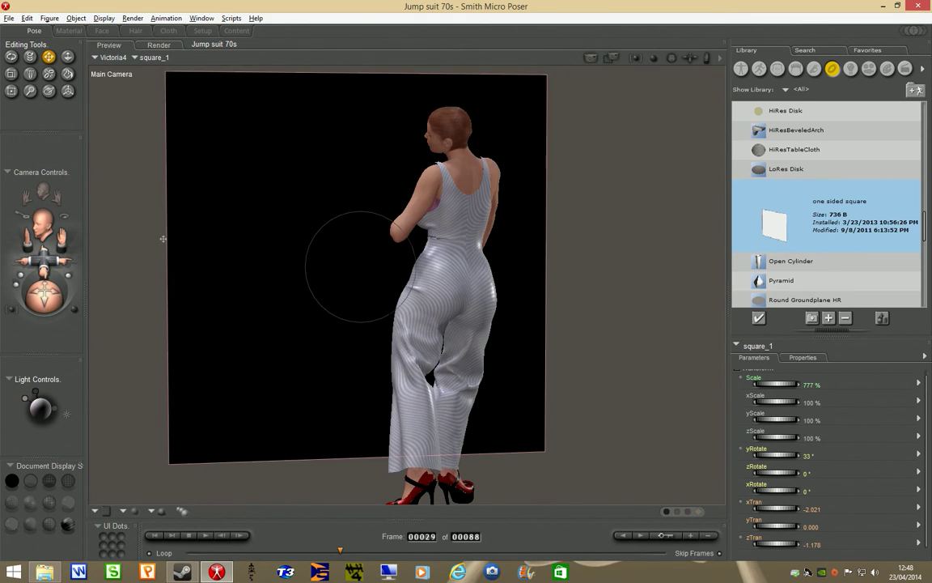
pyautogui.moveTo(340, 553); pyautogui.dragTo(411, 557)
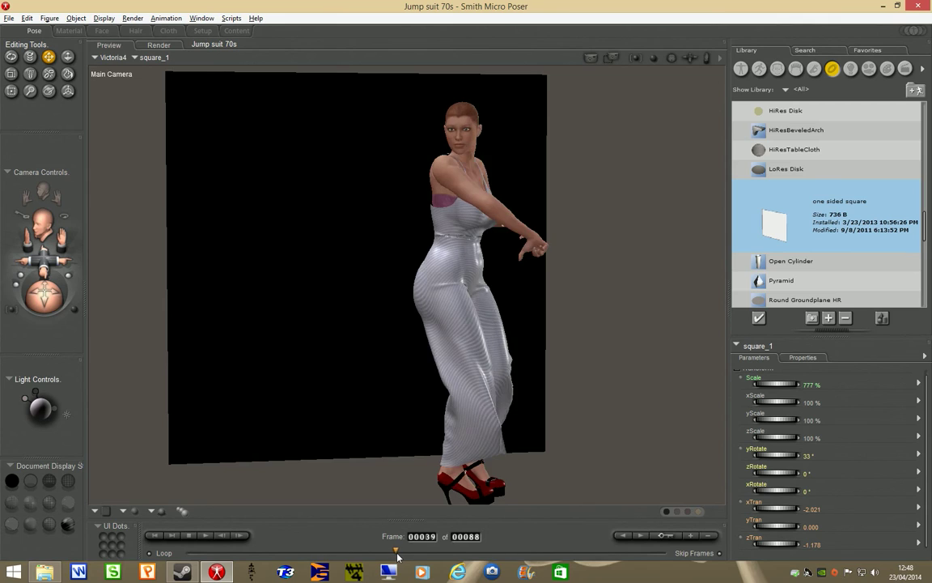
# Scrub the timeline to frame 51 of 88, with the figure stepping past the mirror's edge
pyautogui.moveTo(411, 557)
pyautogui.mouseDown()
pyautogui.moveTo(477, 558)
pyautogui.moveTo(466, 558)
pyautogui.mouseUp()
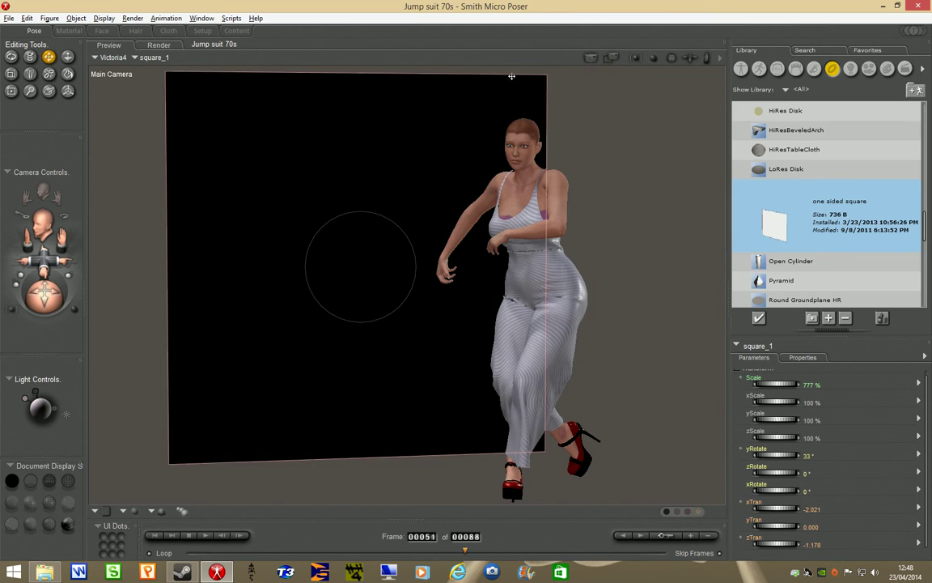
# Start a FireFly render of frame 51 showing the jumpsuit figure reflected in the square_1 mirror
pyautogui.click(591, 58)
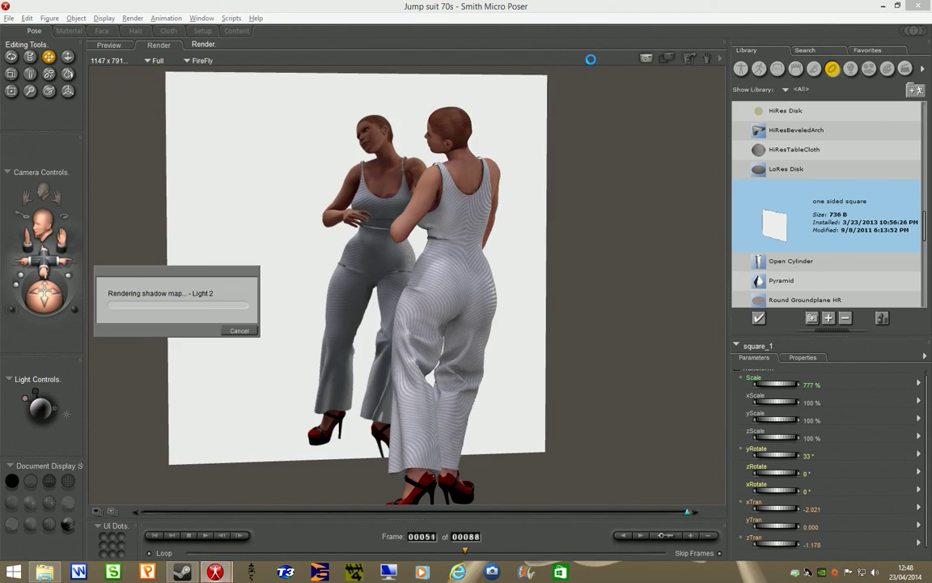